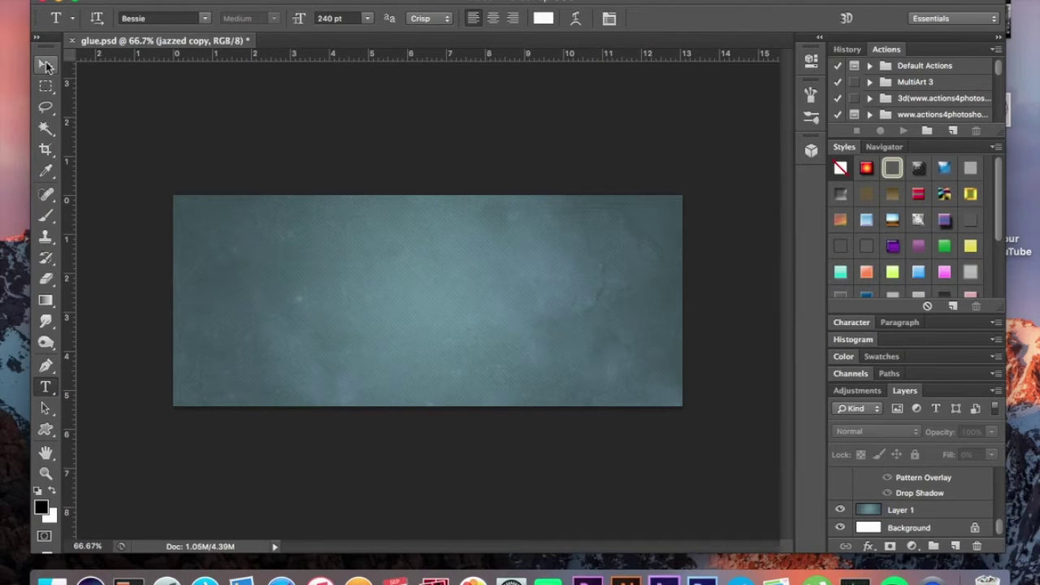
Confirm the JAZZED text uses the Bessie font, then return to the Move tool
click(47, 66)
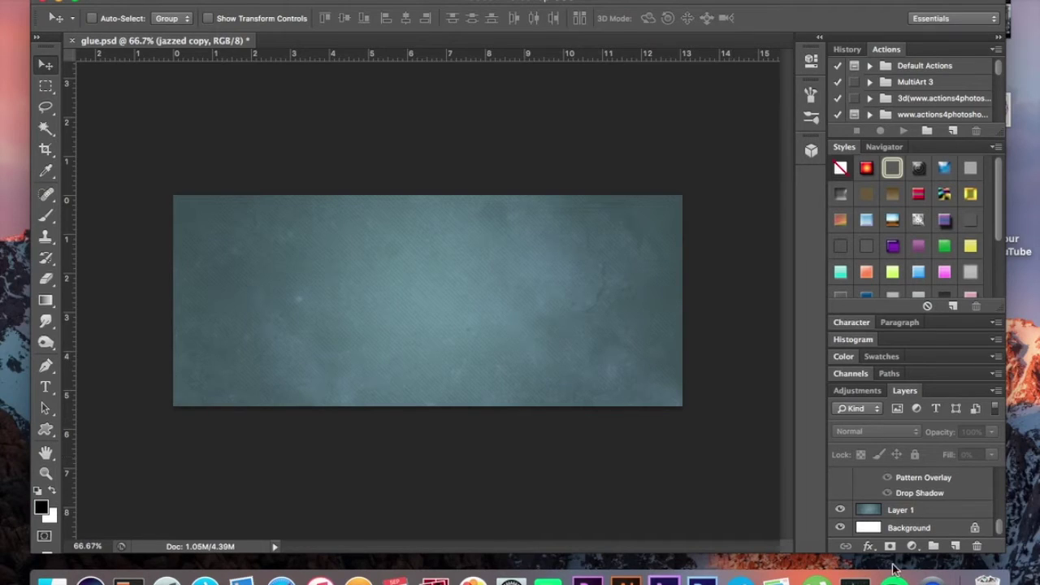
scroll(898, 486, up, 1)
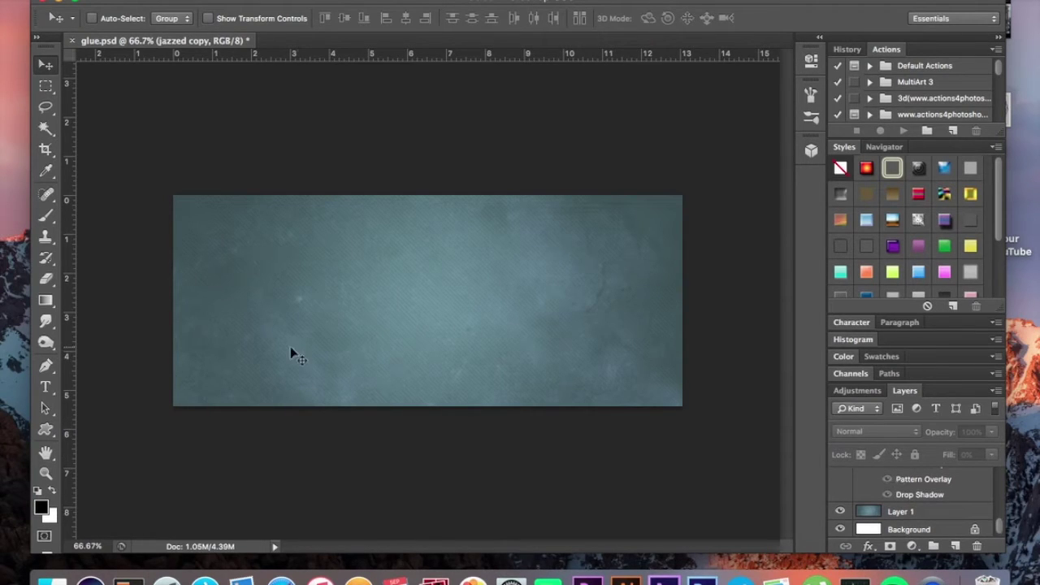
click(45, 387)
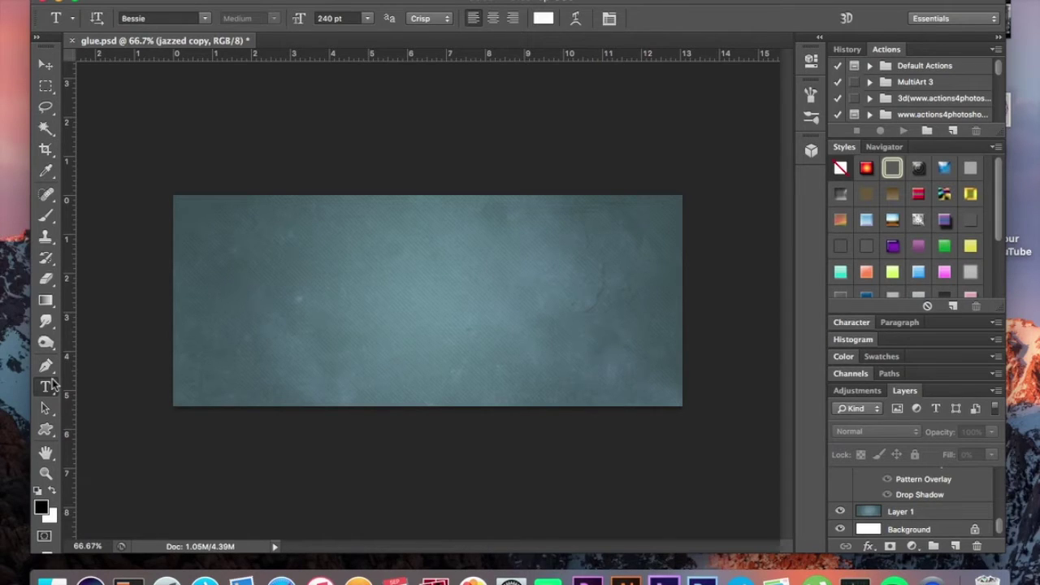
click(207, 19)
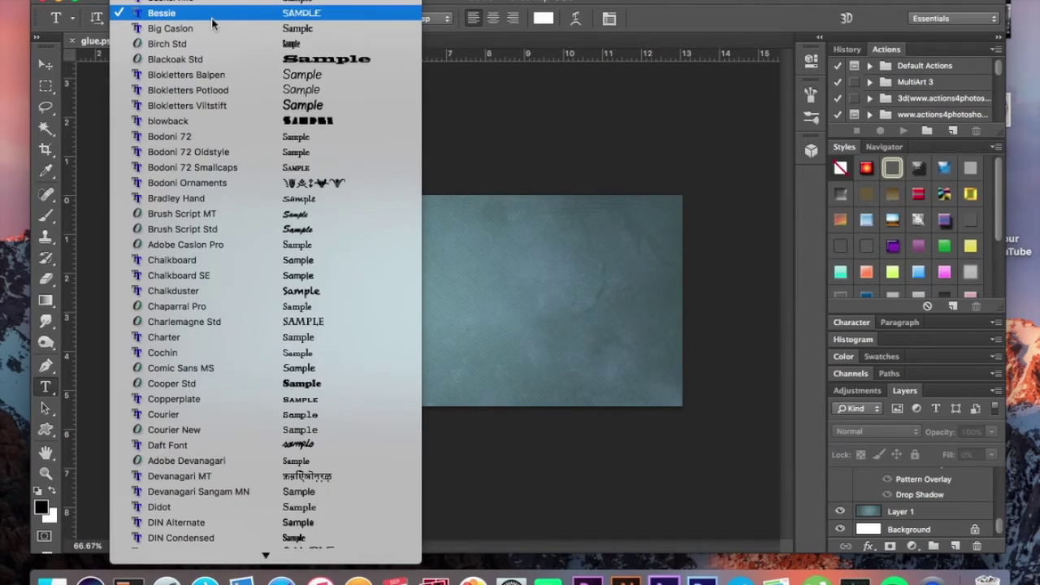
click(211, 20)
click(47, 65)
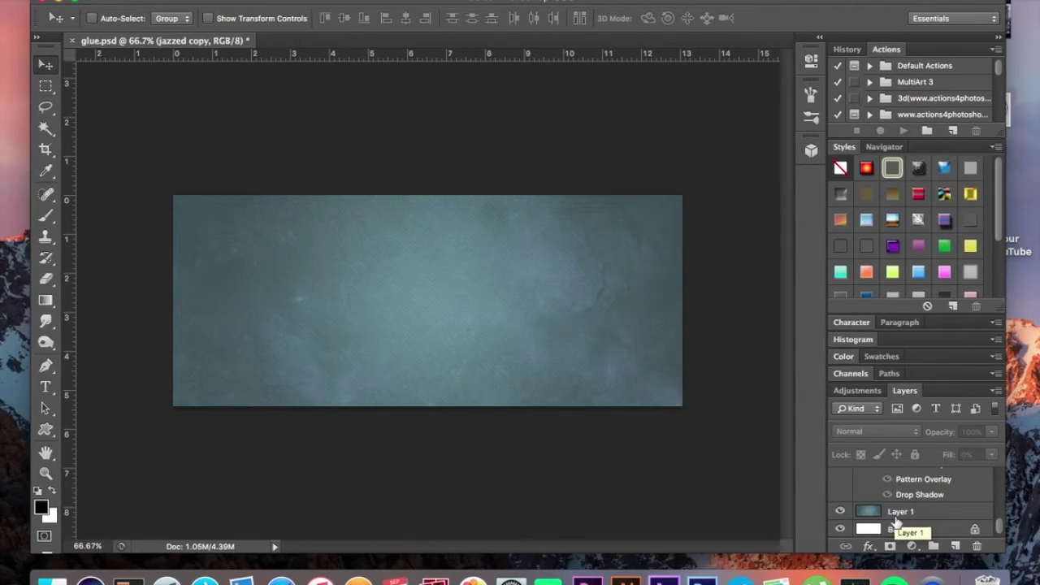
Set the jazzed text layer's Fill to 0% and open its Layer Style
scroll(904, 511, up, 3)
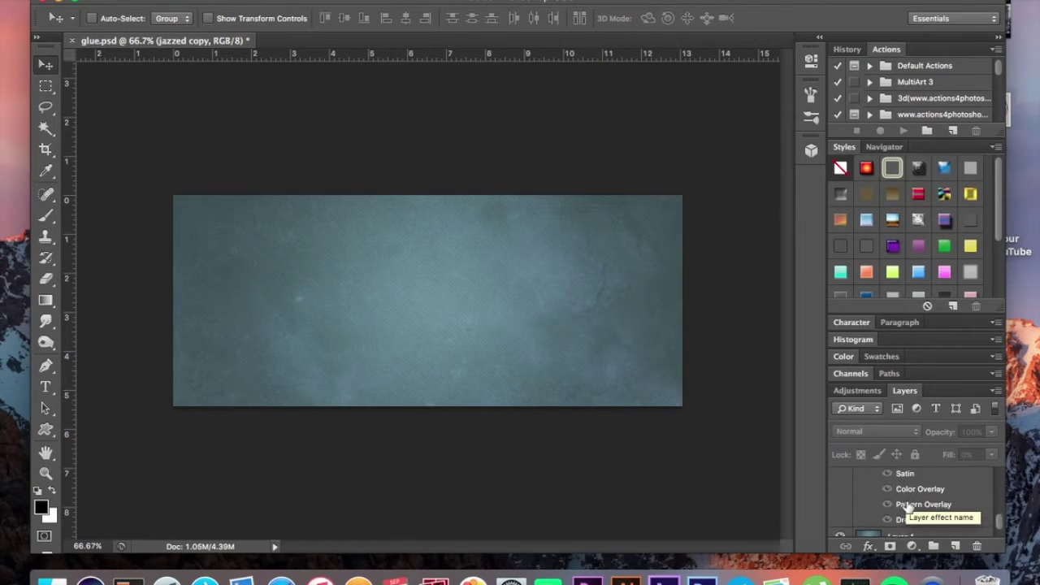
scroll(907, 506, down, 5)
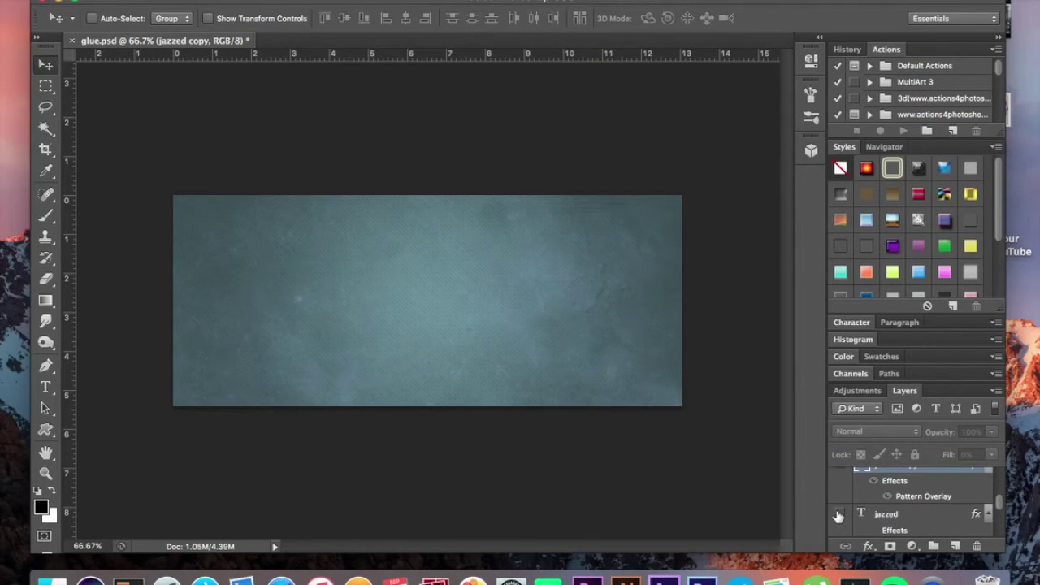
click(907, 518)
drag(991, 454, 1006, 475)
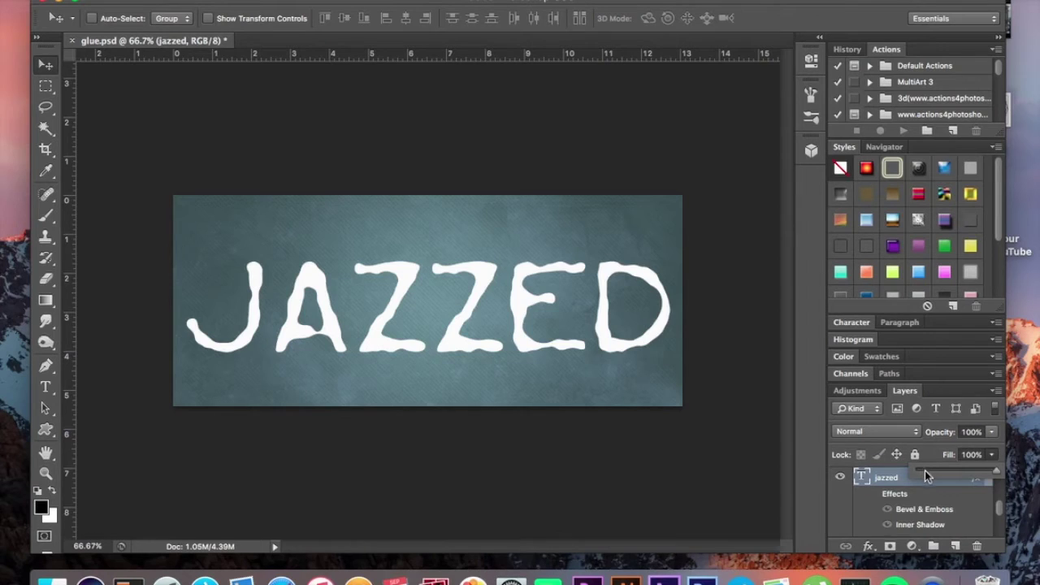
drag(925, 476, 888, 478)
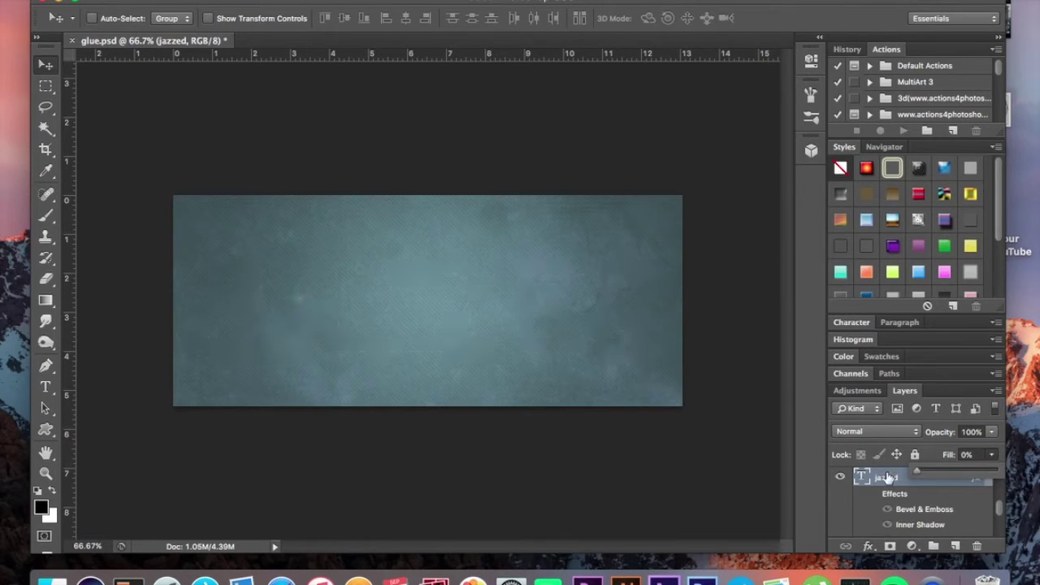
click(932, 496)
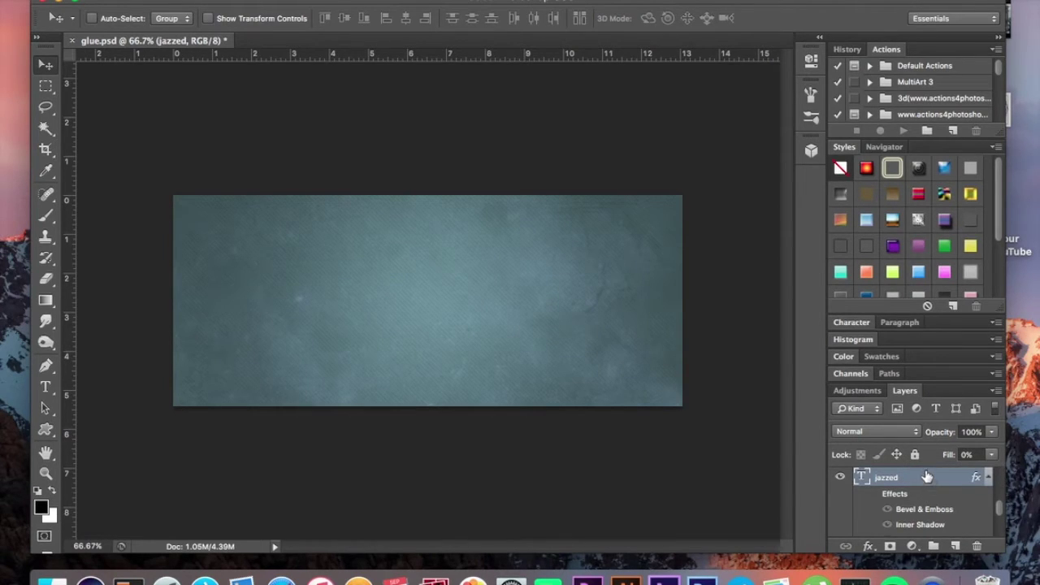
double_click(926, 476)
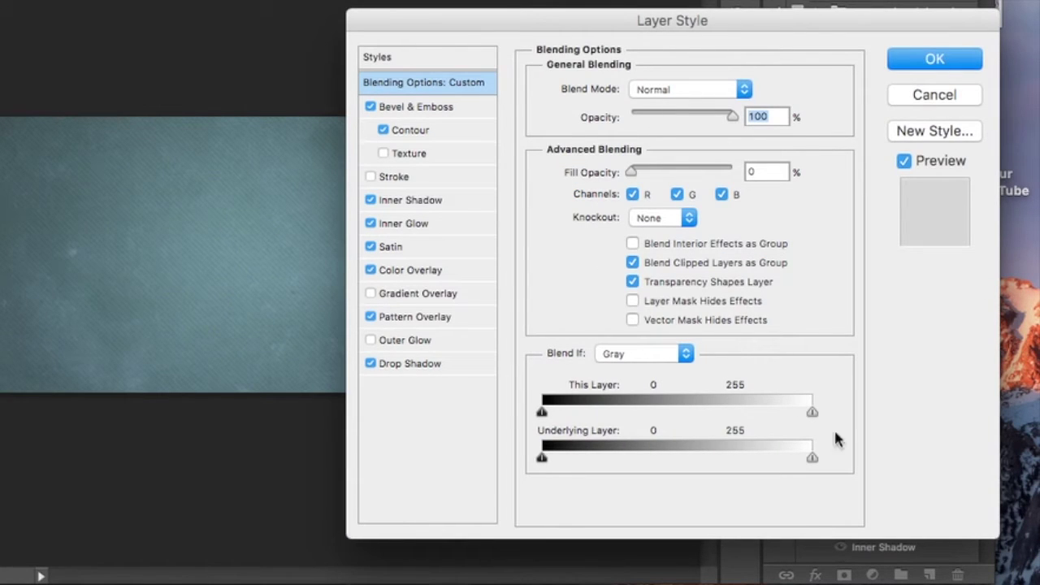
Make Bevel & Emboss an Inner Bevel at 140% depth, 11 px, with #015e6c shadow colour
click(478, 108)
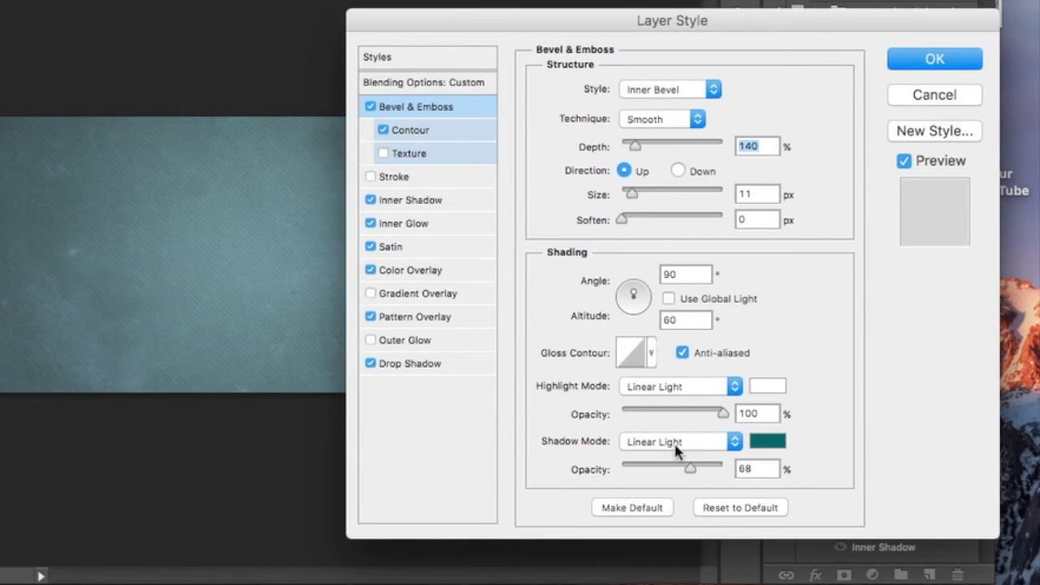
click(766, 441)
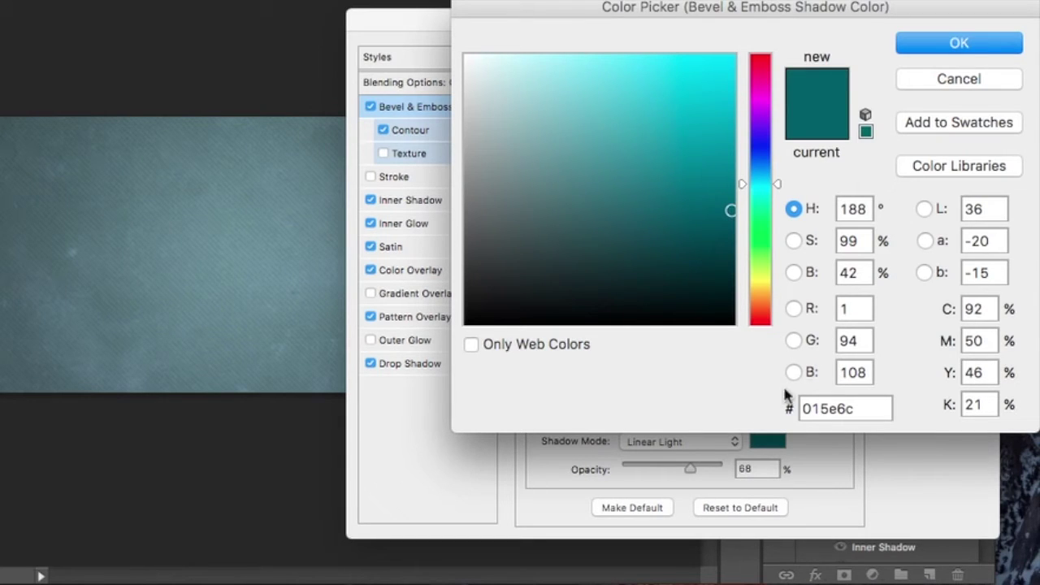
click(963, 43)
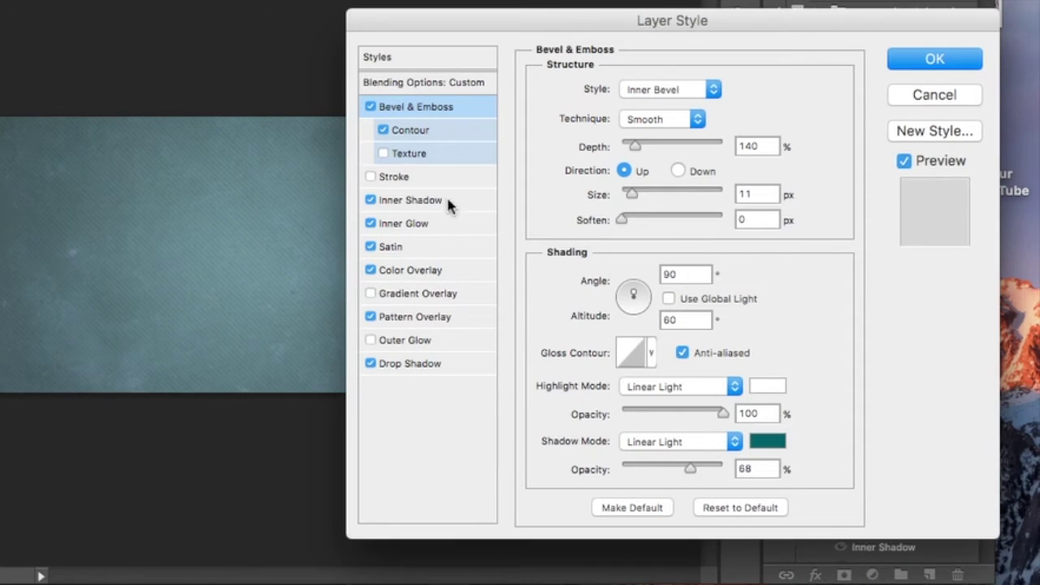
click(433, 133)
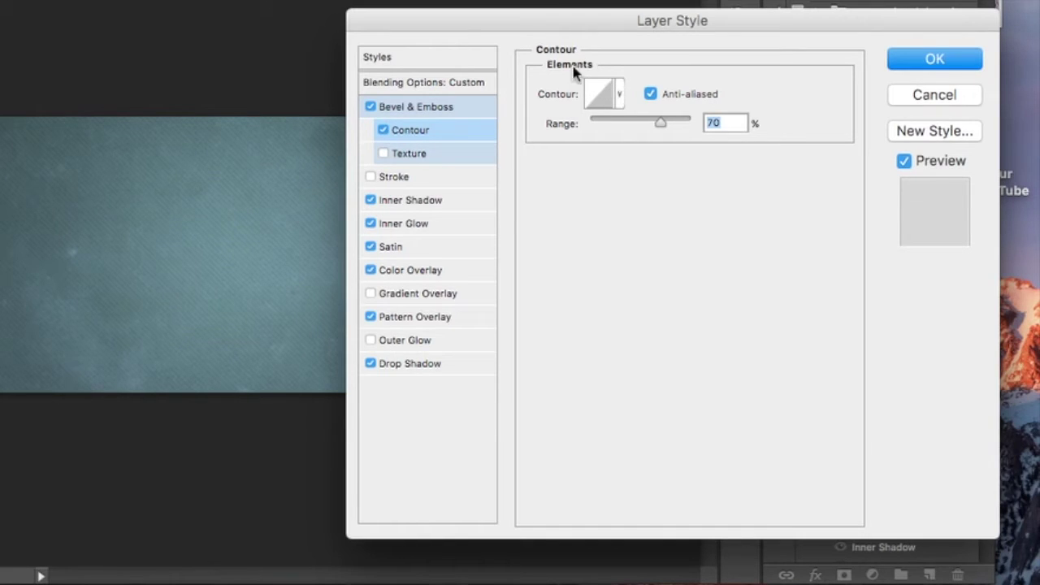
Set Inner Shadow to Overlay at 49% opacity, -90° angle, 5 px distance, 8 px size
click(414, 201)
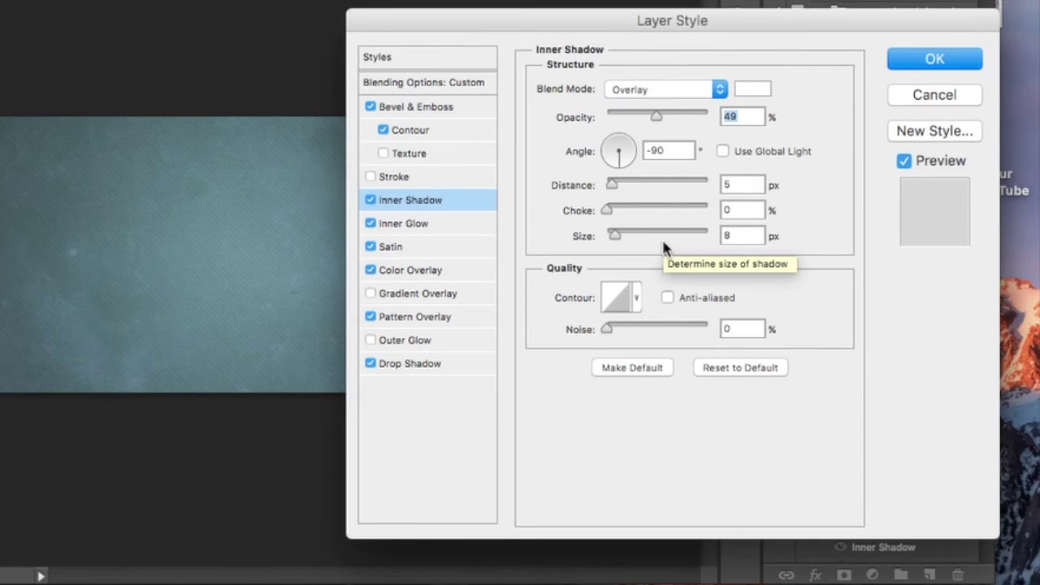
click(422, 228)
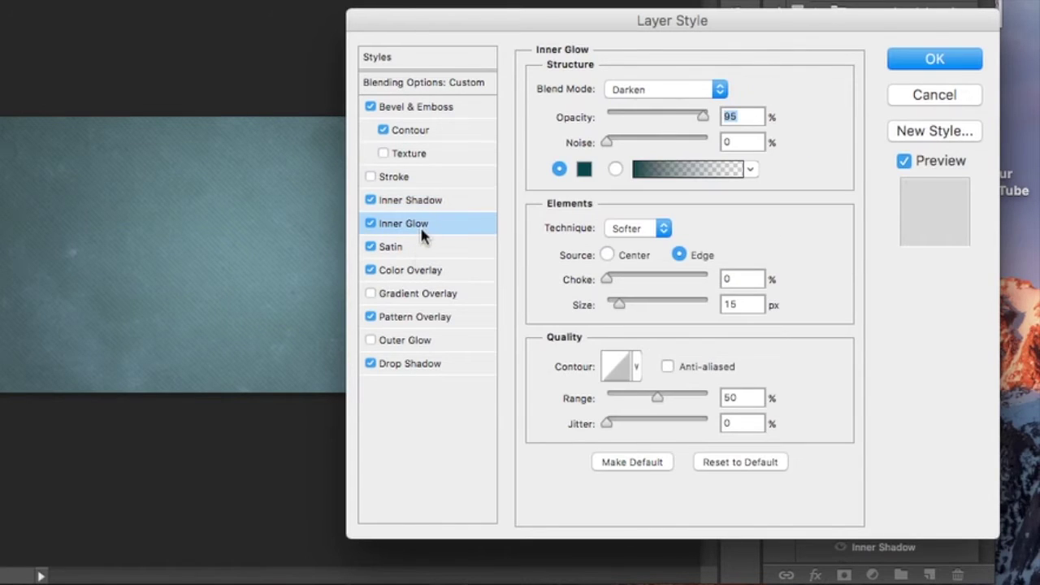
Give Inner Glow colour #01404e in Darken mode at 95%, Softer, from Edge, 15 px size
click(584, 170)
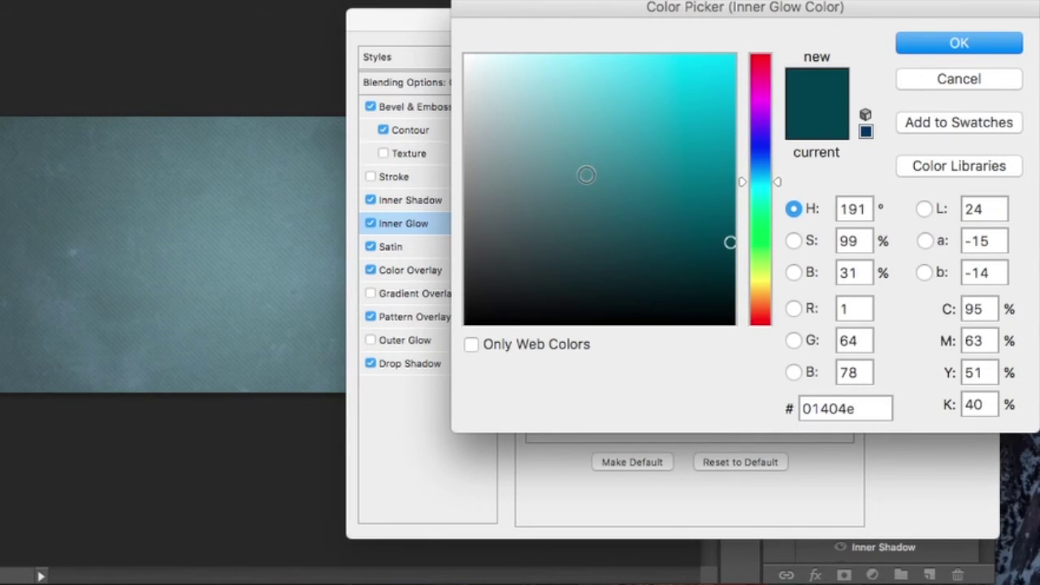
click(962, 47)
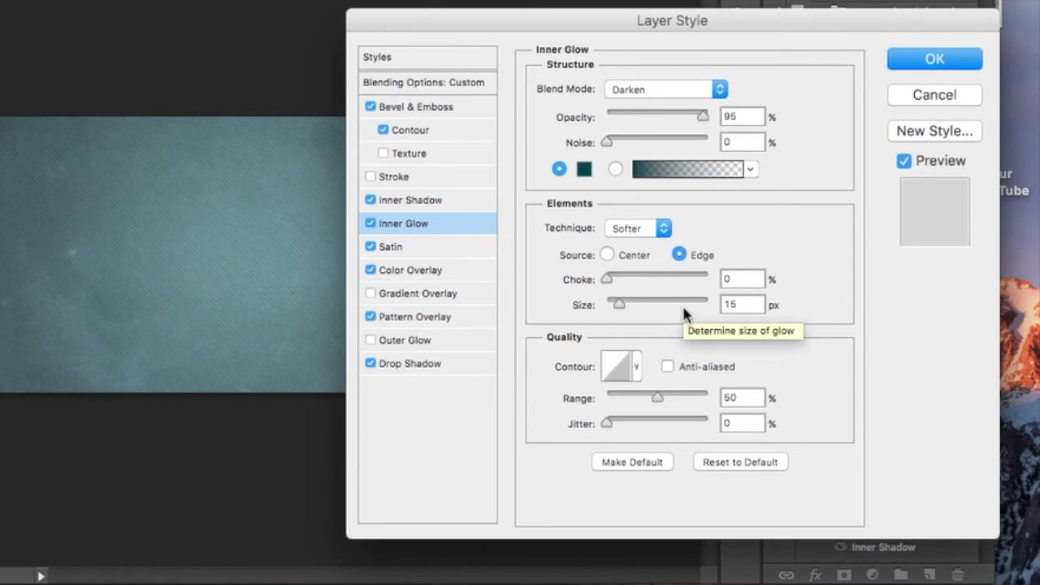
click(406, 252)
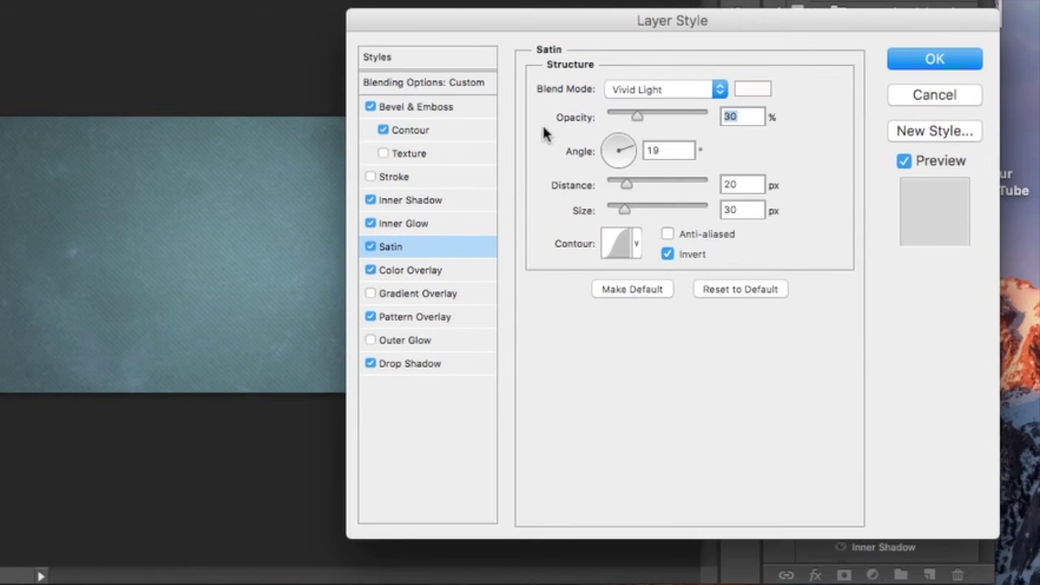
Set Satin to #fefafa Vivid Light, 30%, 19°, 20 px distance, 30 px size, inverted Gaussian contour
click(753, 90)
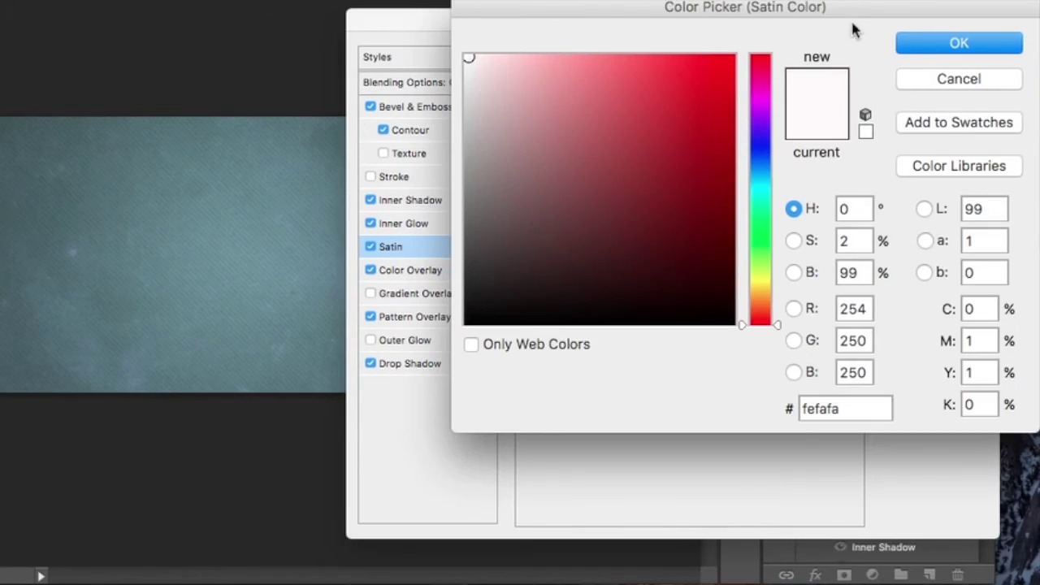
click(918, 47)
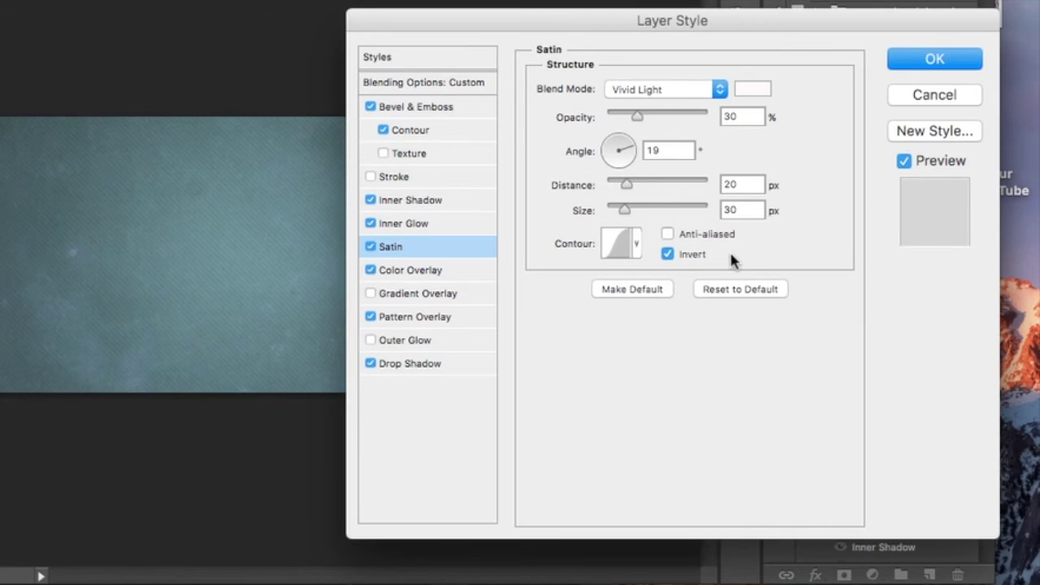
click(617, 248)
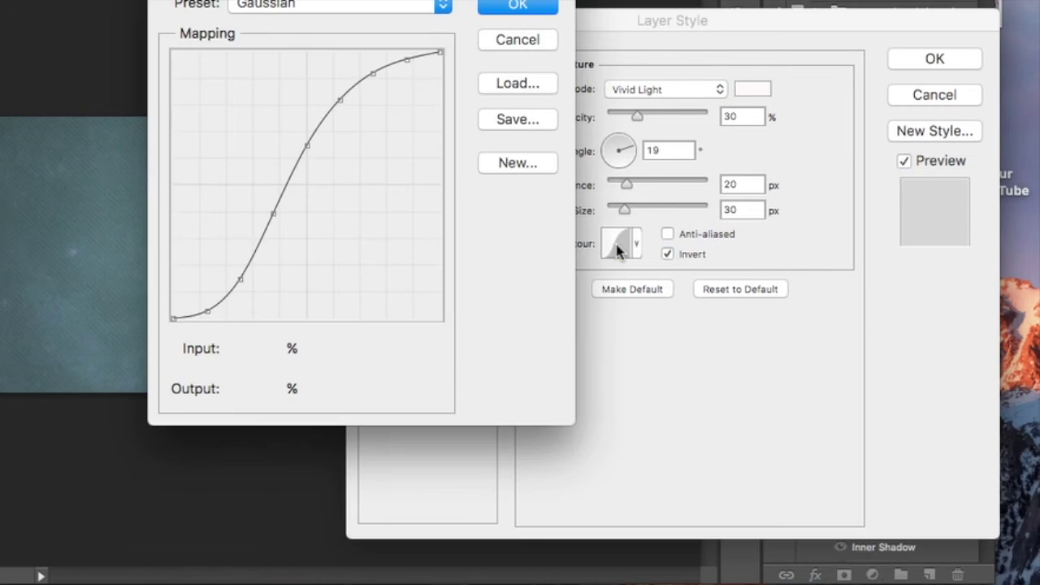
click(490, 11)
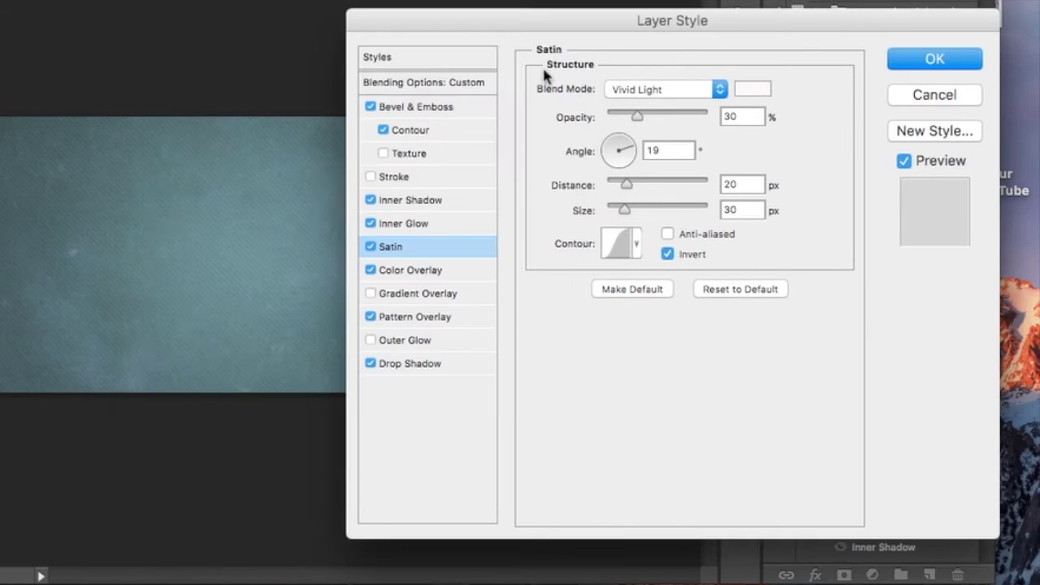
click(638, 242)
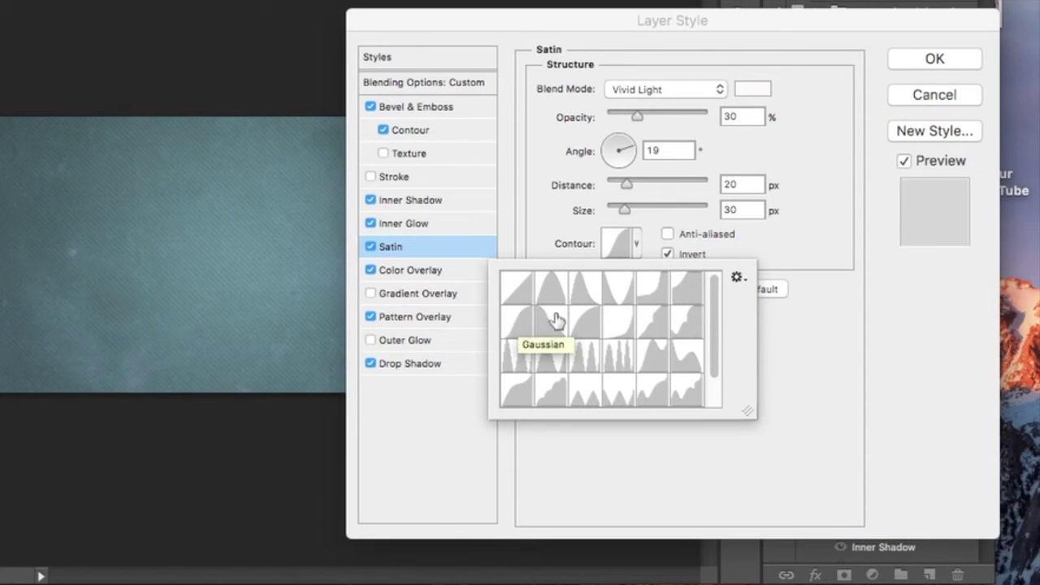
click(837, 273)
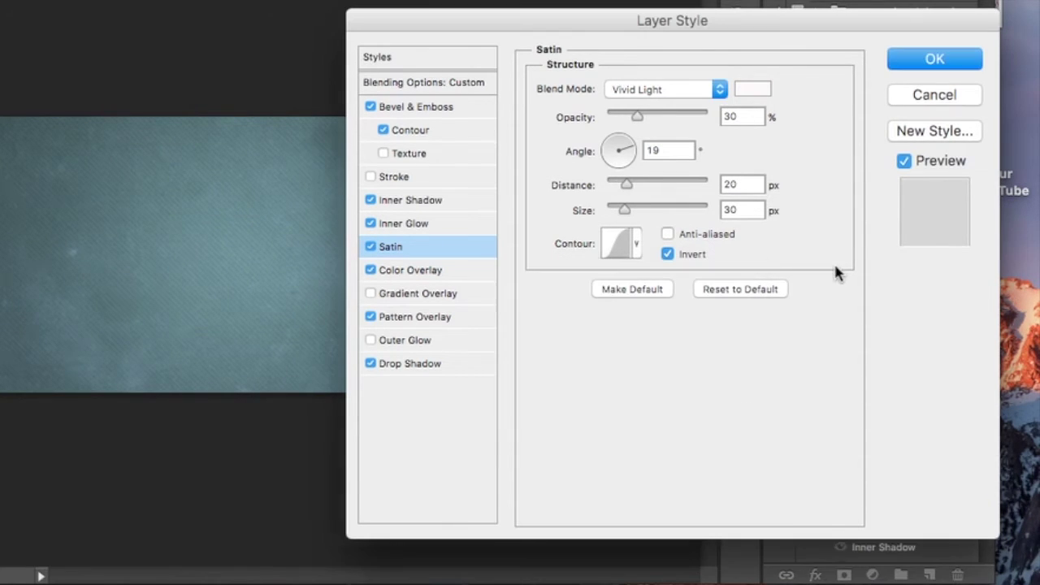
Add a cyan #33d1ff Color Overlay in Multiply mode at 75% opacity
click(448, 270)
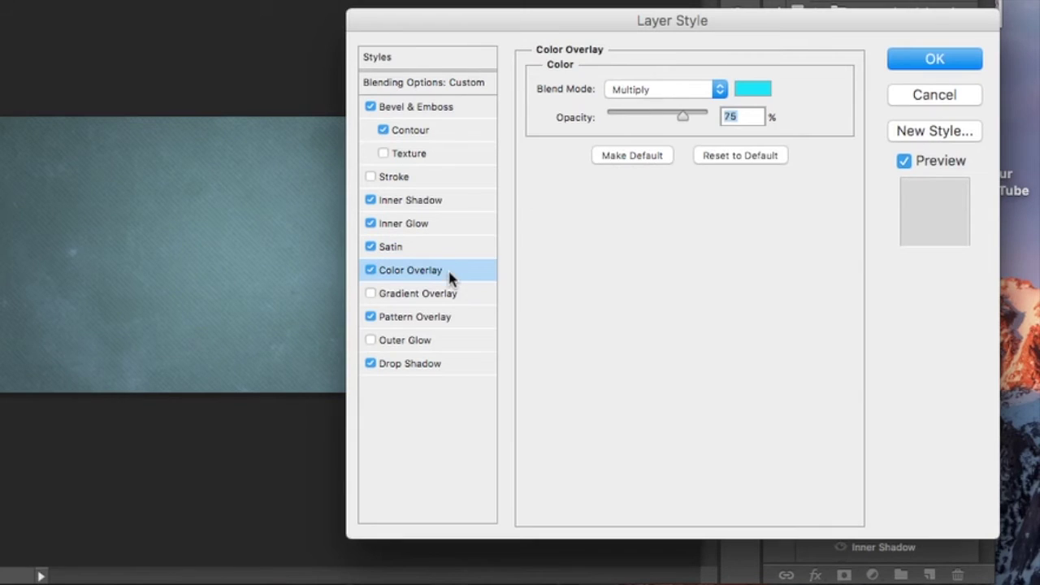
click(753, 91)
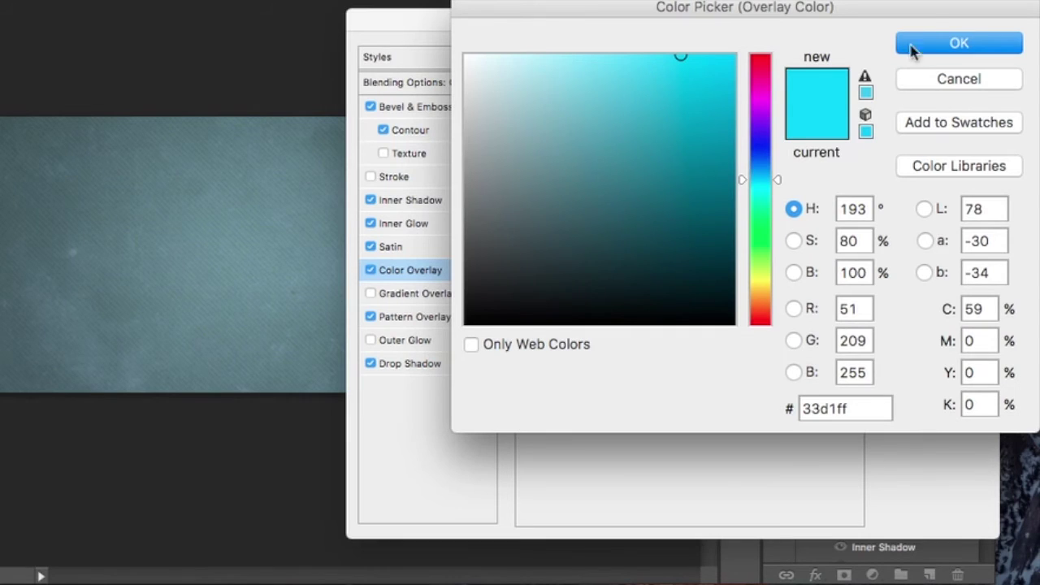
click(935, 46)
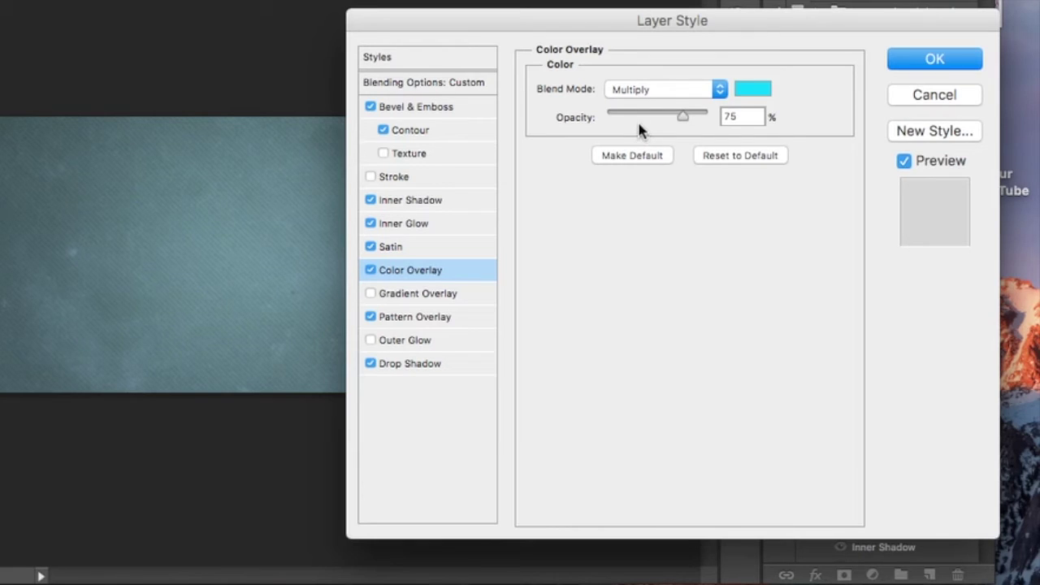
click(456, 322)
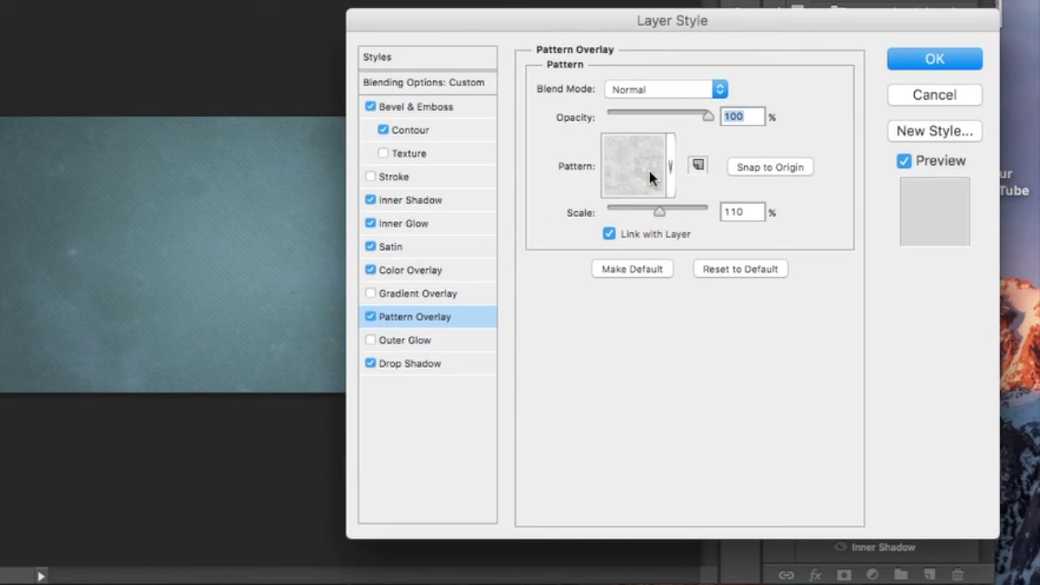
Apply the last pale grey texture as a Pattern Overlay at 100% opacity, 110% scale
click(672, 194)
scroll(641, 309, down, 5)
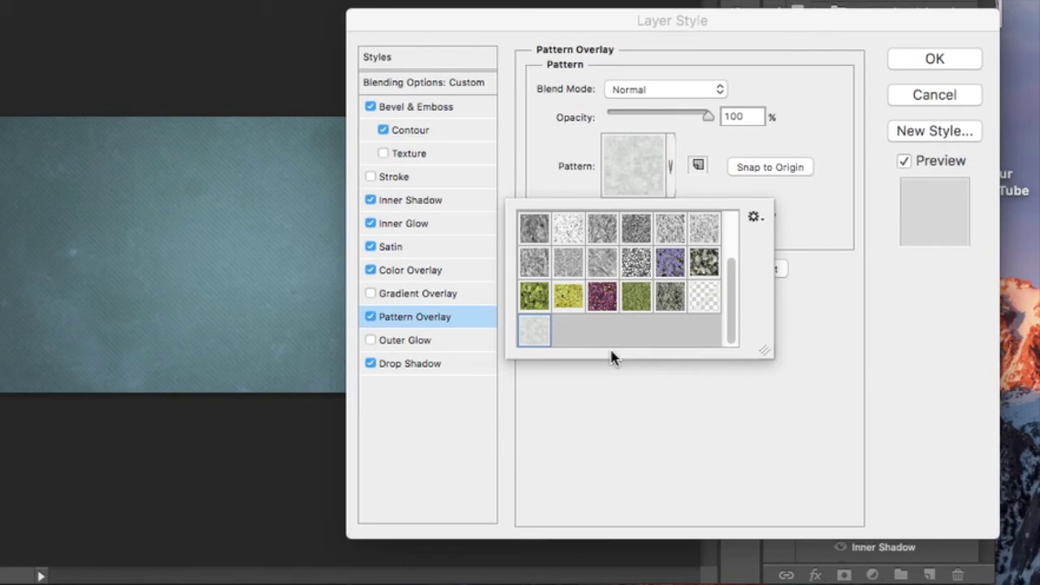
click(673, 188)
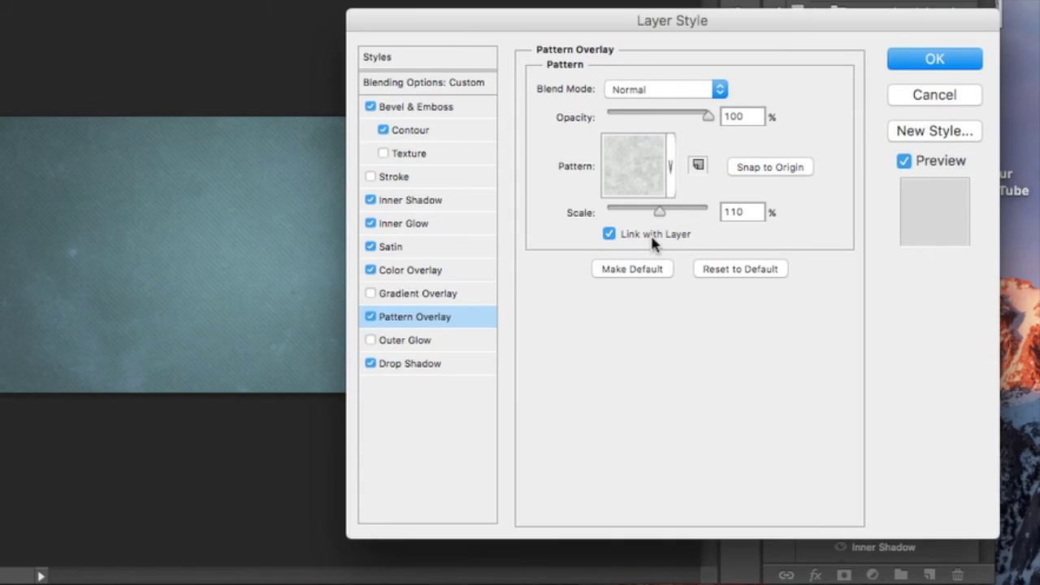
click(436, 372)
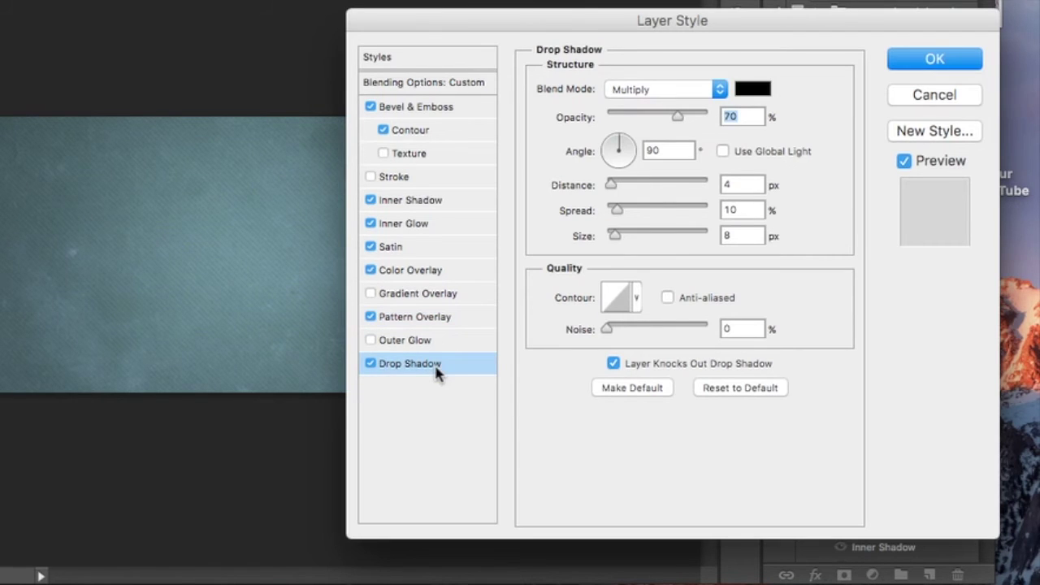
Keep the drop shadow black Multiply at 70% and apply the finished layer style
click(764, 89)
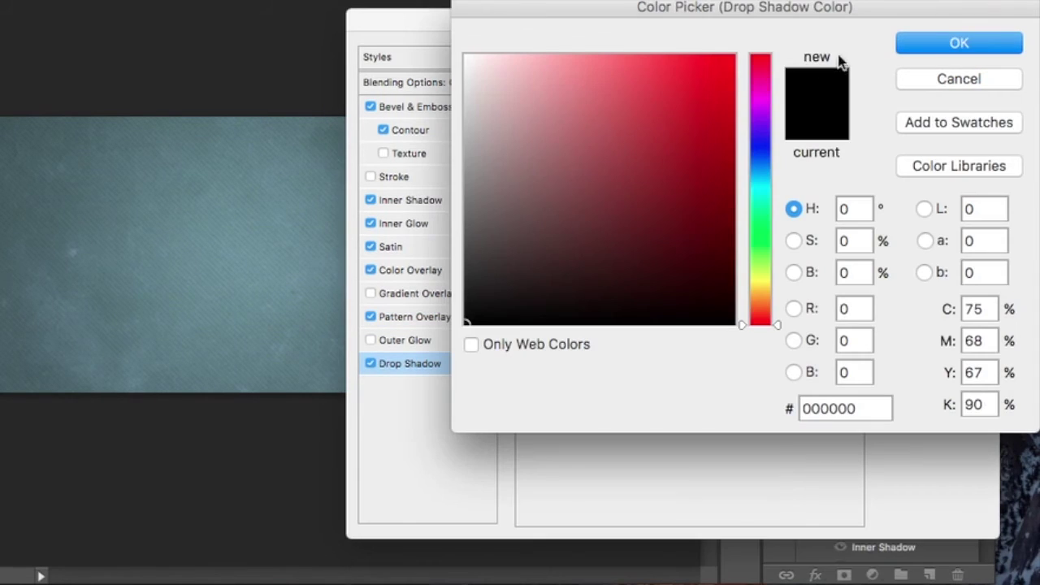
click(900, 46)
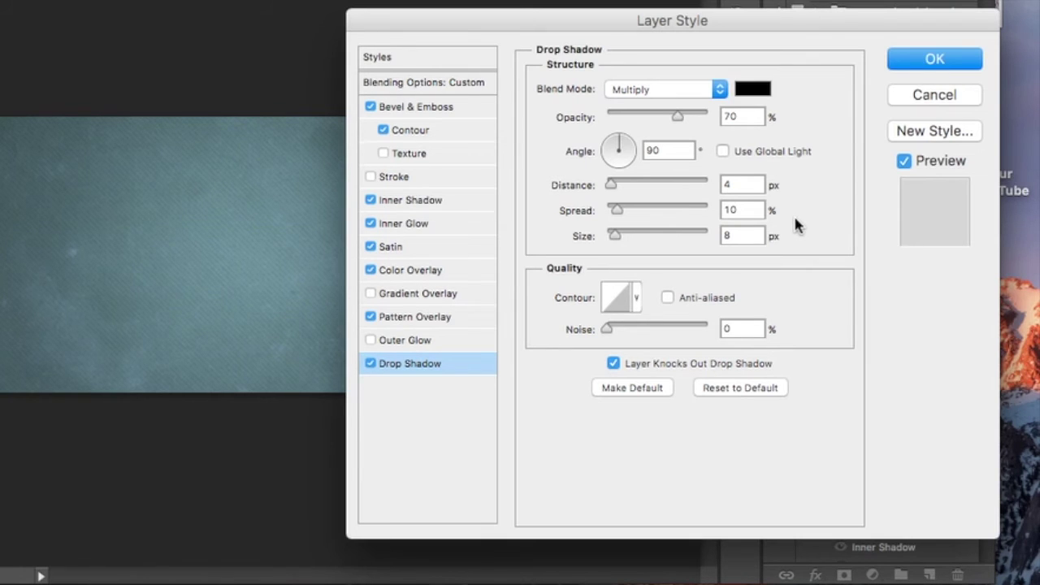
click(906, 64)
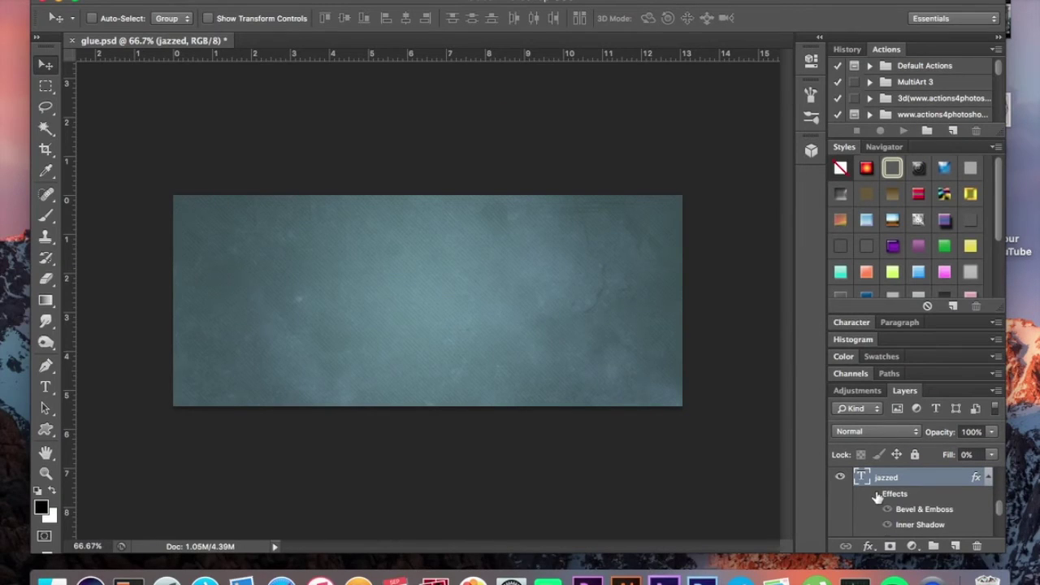
Show the jazzed layer's effects and Layer 2's droplets above the E and below the A
click(820, 507)
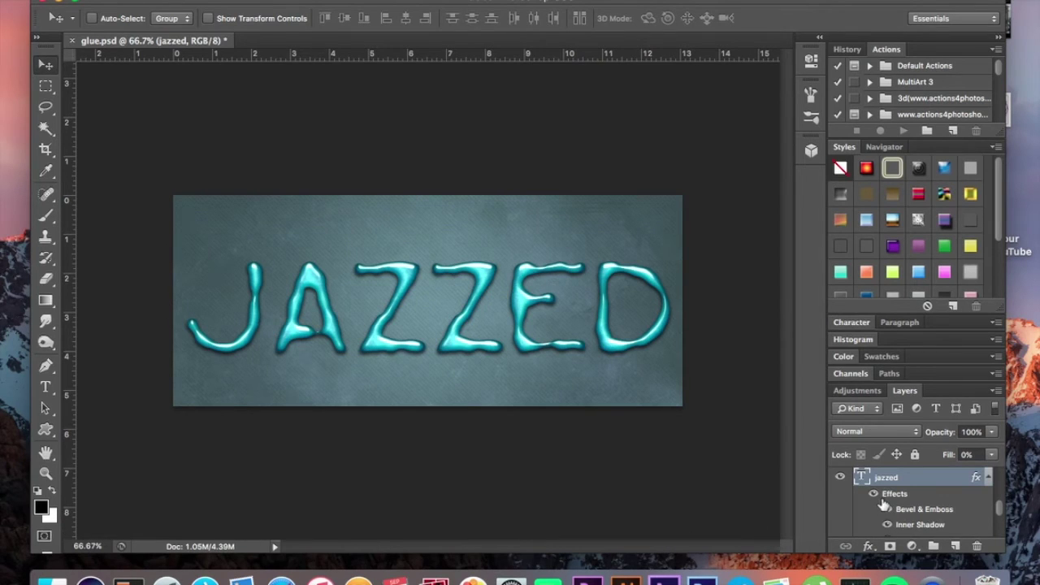
scroll(884, 504, down, 5)
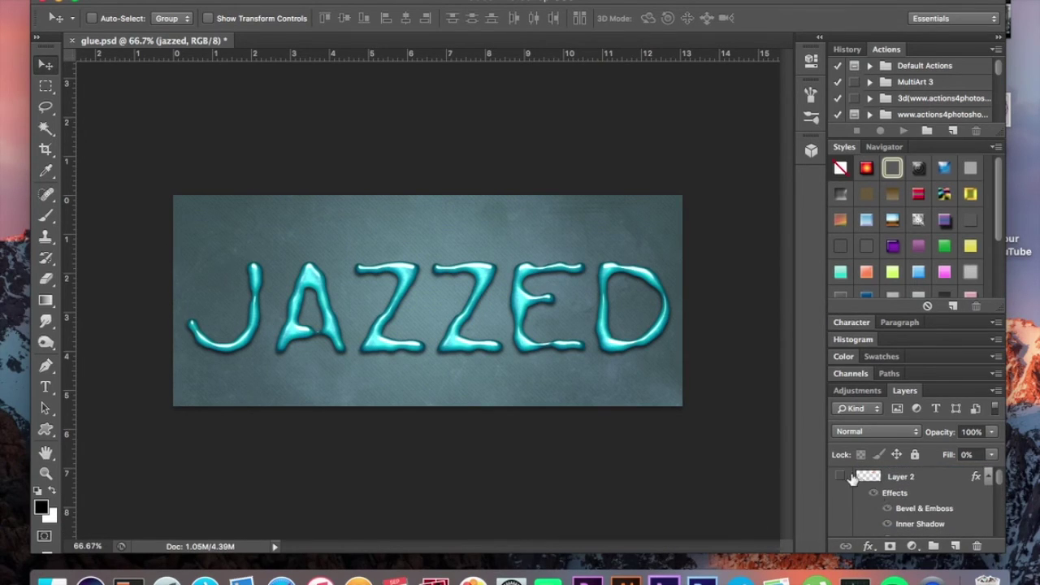
click(842, 478)
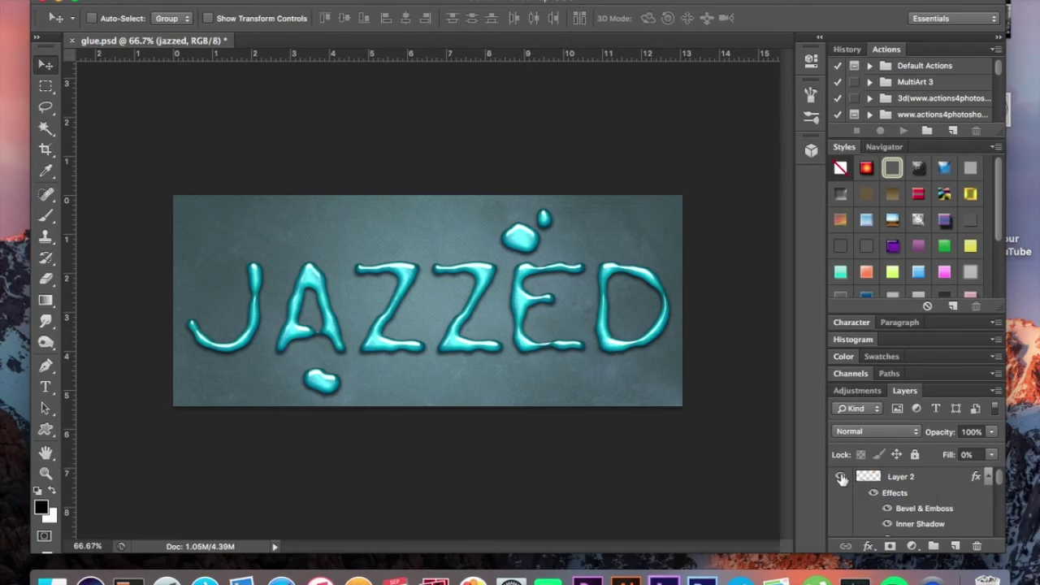
click(49, 114)
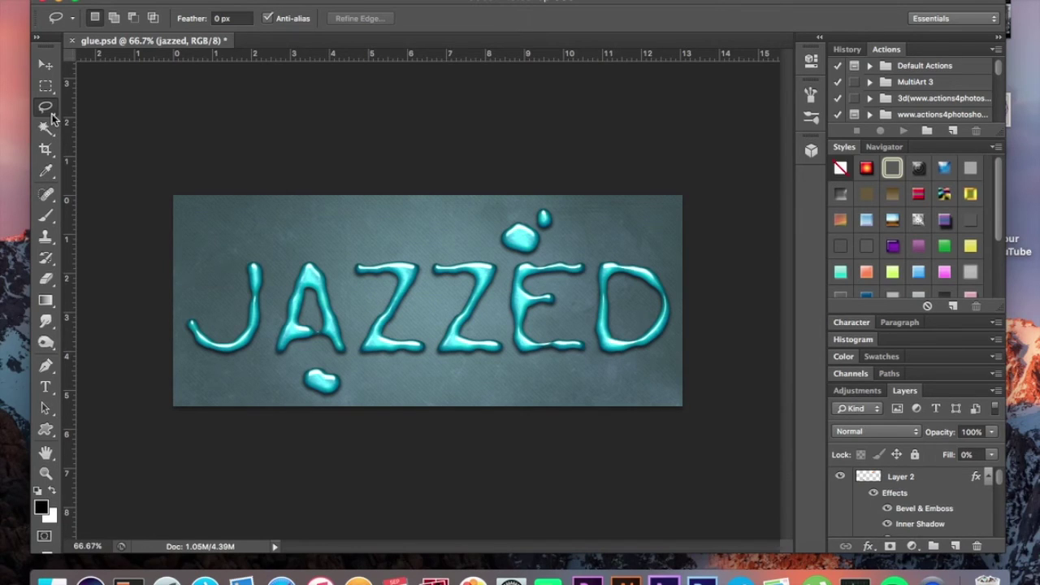
Make the jazzed copy layer visible and open its Layer Style
scroll(907, 507, down, 1)
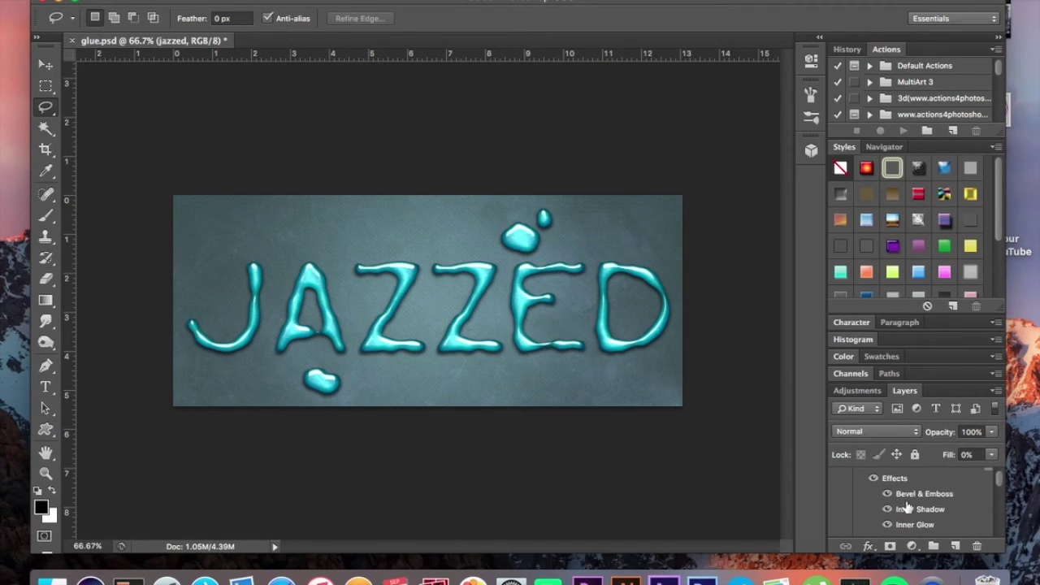
scroll(907, 507, down, 6)
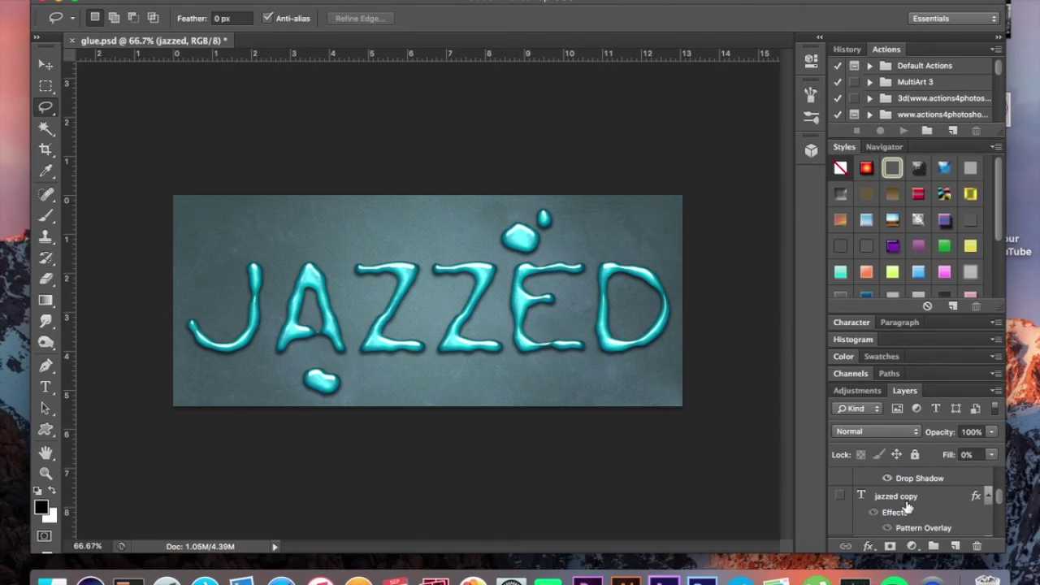
click(842, 498)
double_click(895, 497)
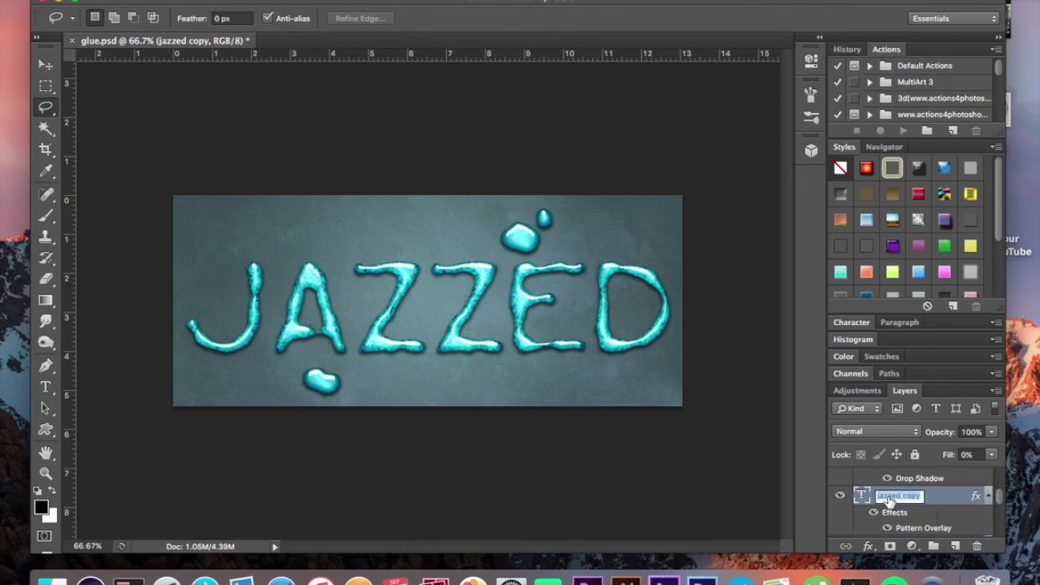
click(956, 496)
double_click(955, 496)
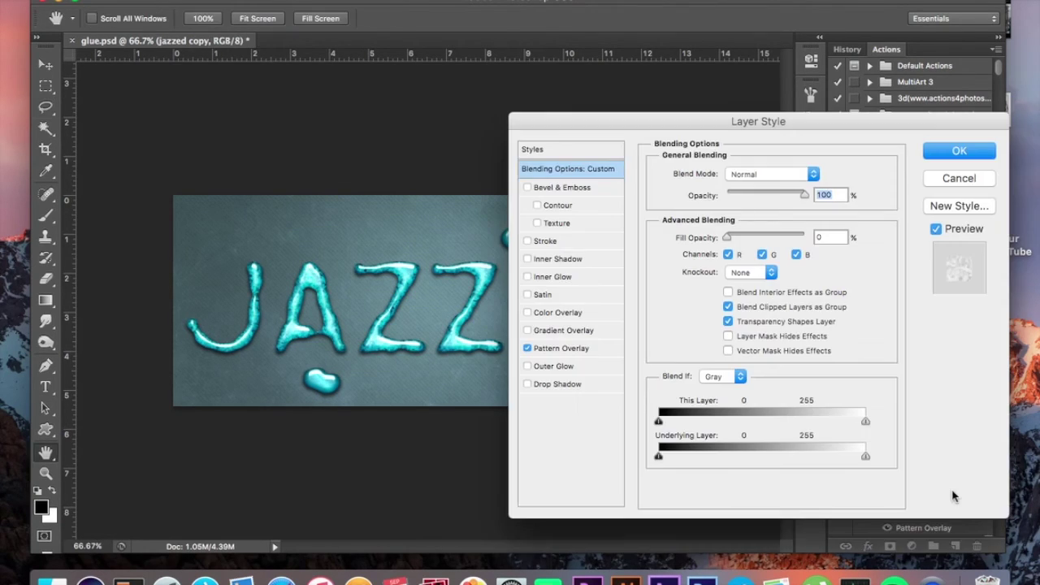
Add a Shredded Plastic Pattern Overlay in Overlay mode at 65% opacity
click(591, 349)
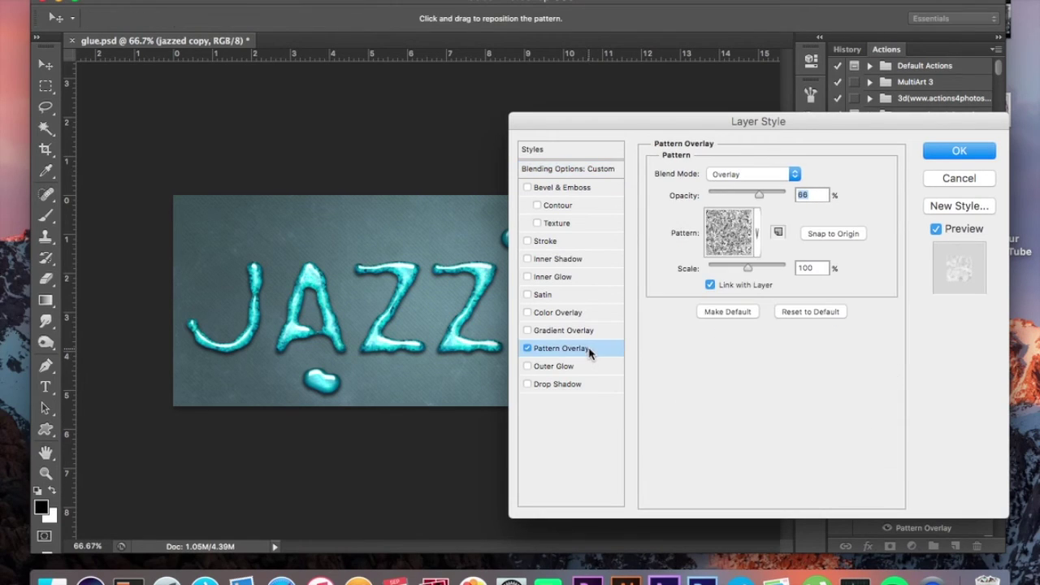
click(756, 234)
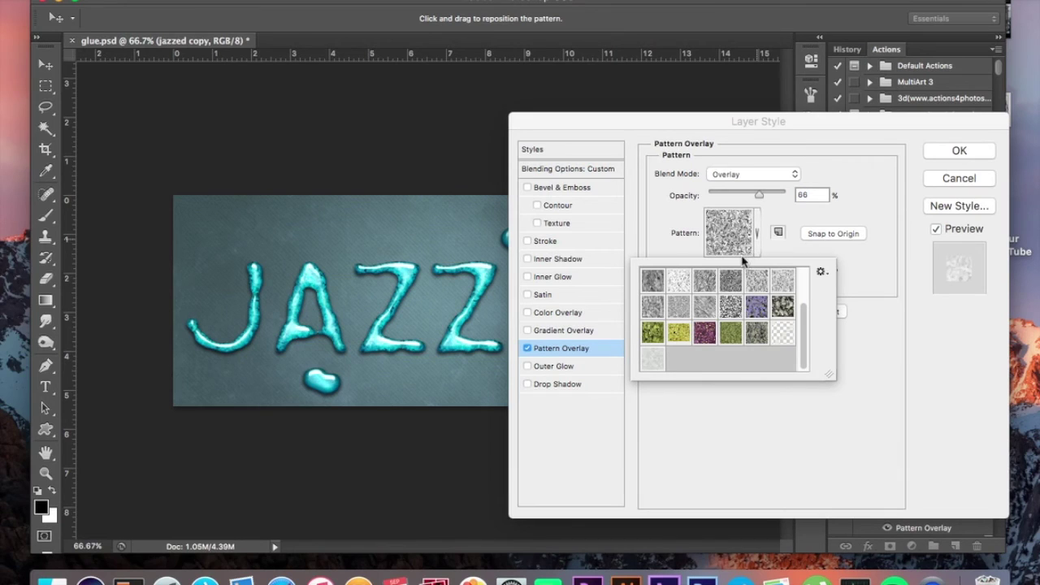
click(729, 235)
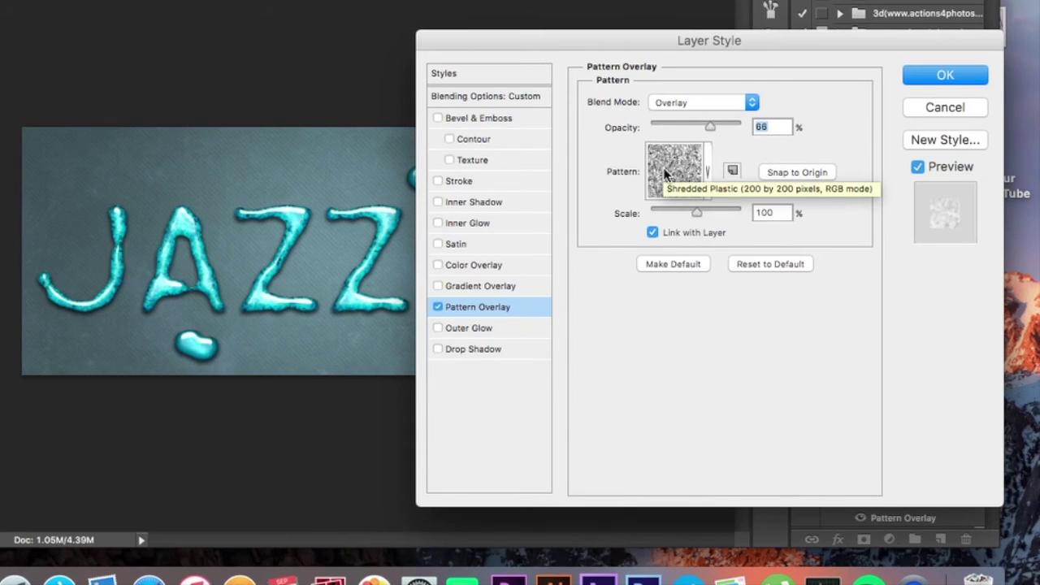
click(664, 174)
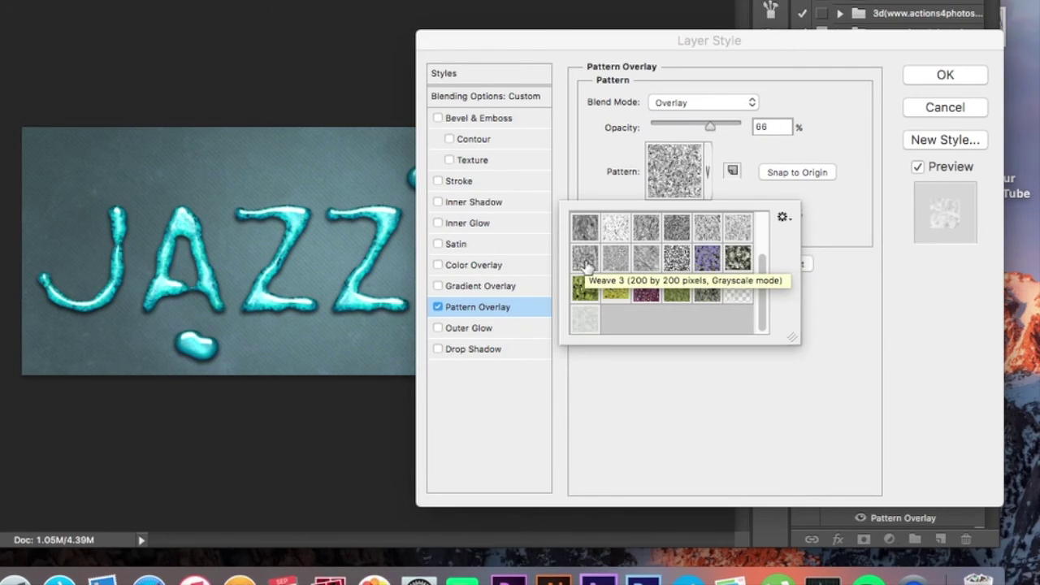
scroll(583, 263, up, 3)
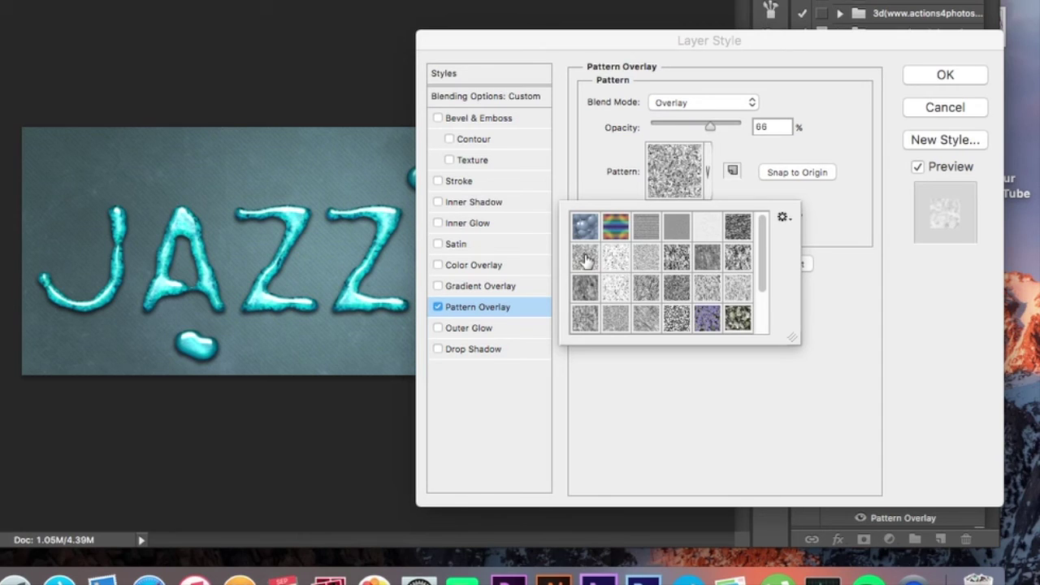
click(778, 99)
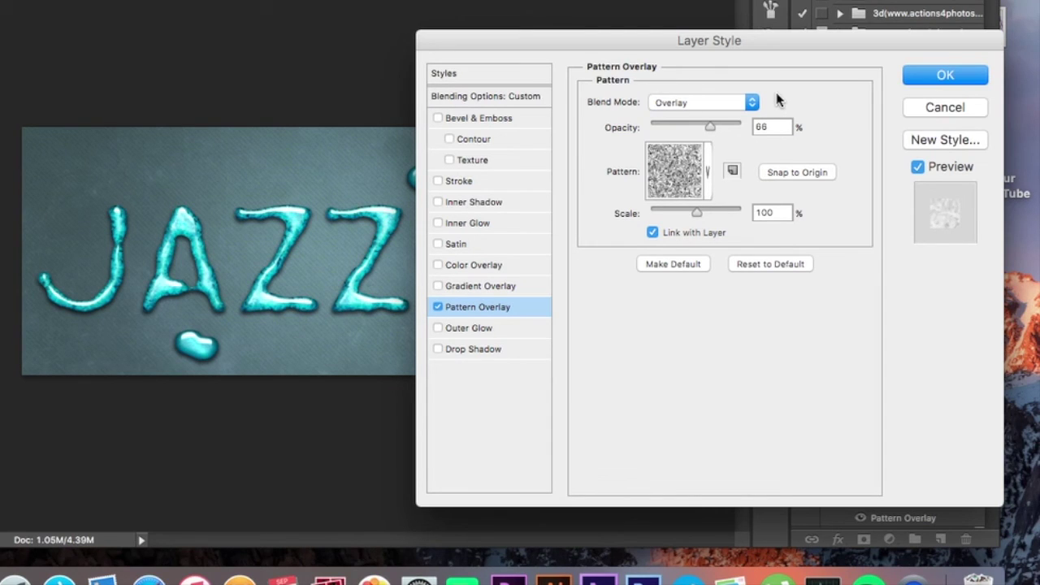
click(780, 123)
key(BackSpace)
text(5)
key(Return)
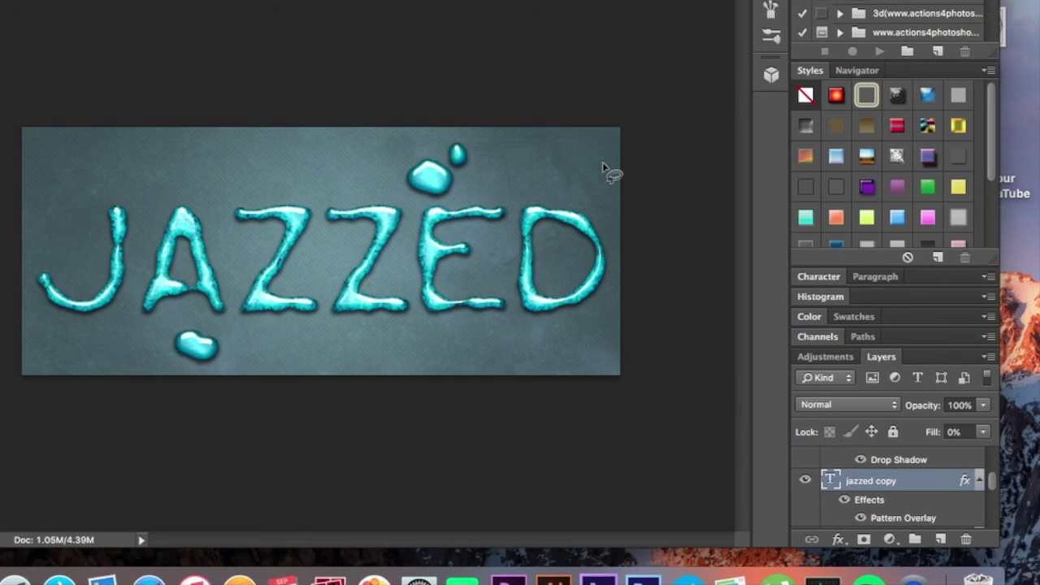